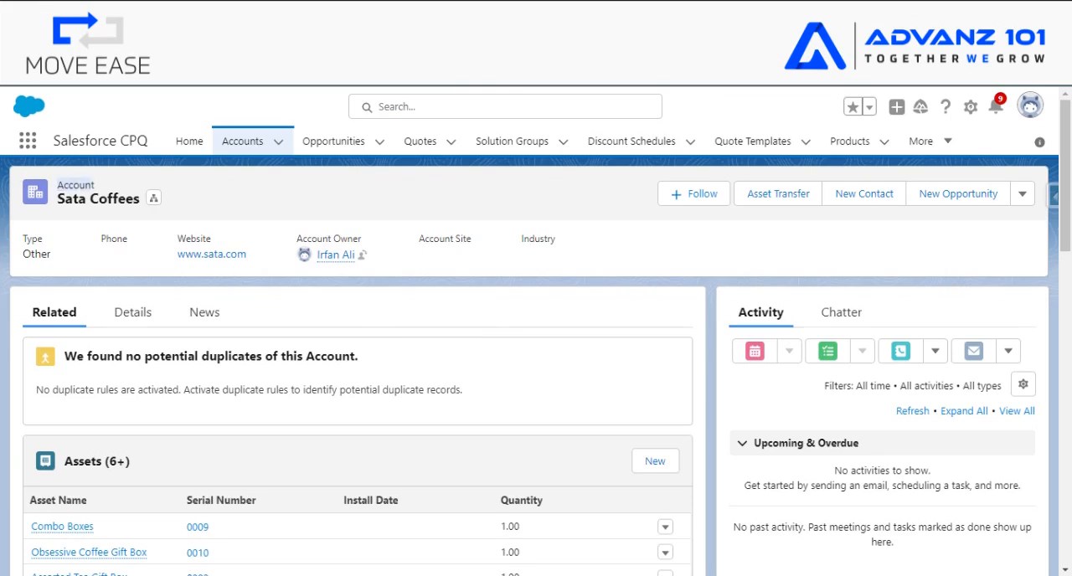
- Open the CPQ Account Layout from the Account object's page layouts in Setup
click(569, 14)
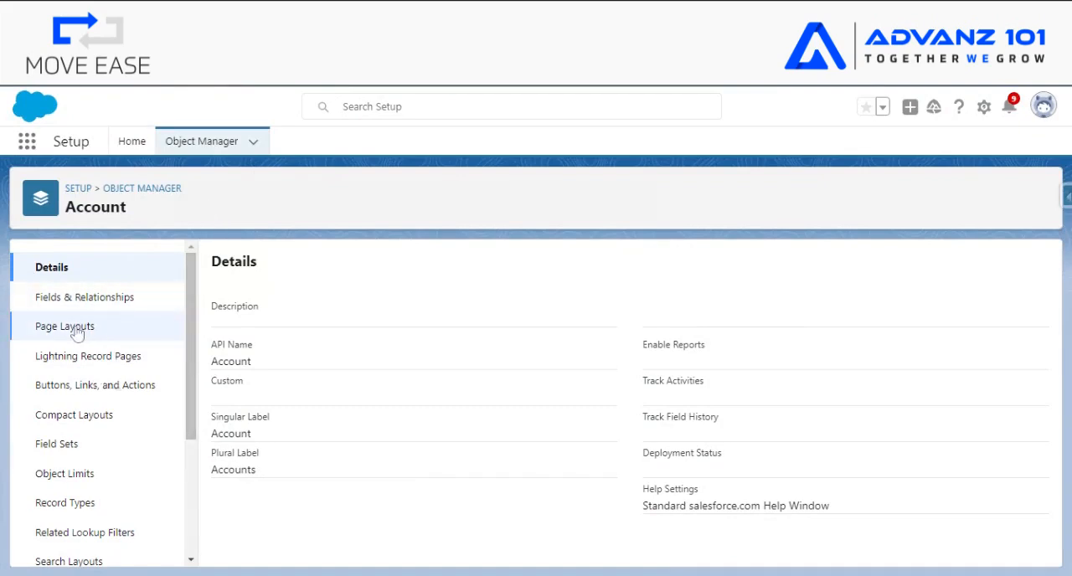
click(75, 331)
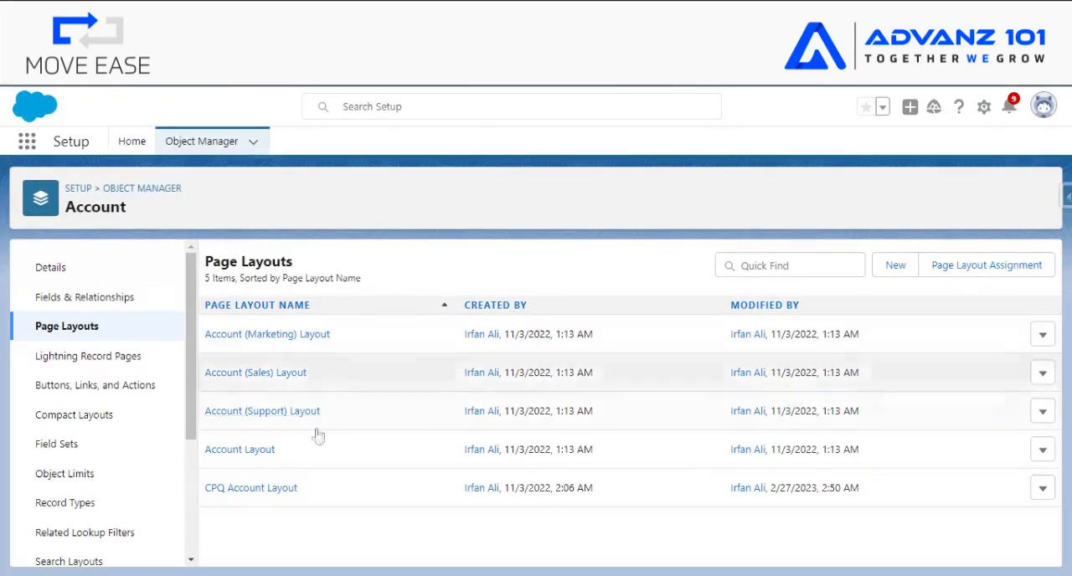
click(264, 495)
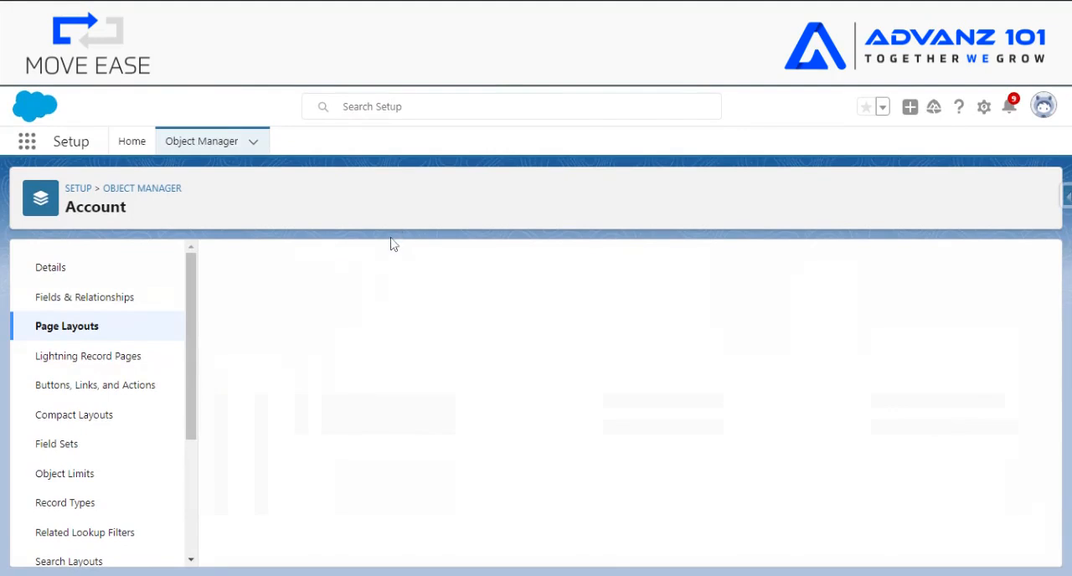
- Check that Asset Transfer is among the layout's Mobile and Lightning Experience actions, and save the layout
click(243, 400)
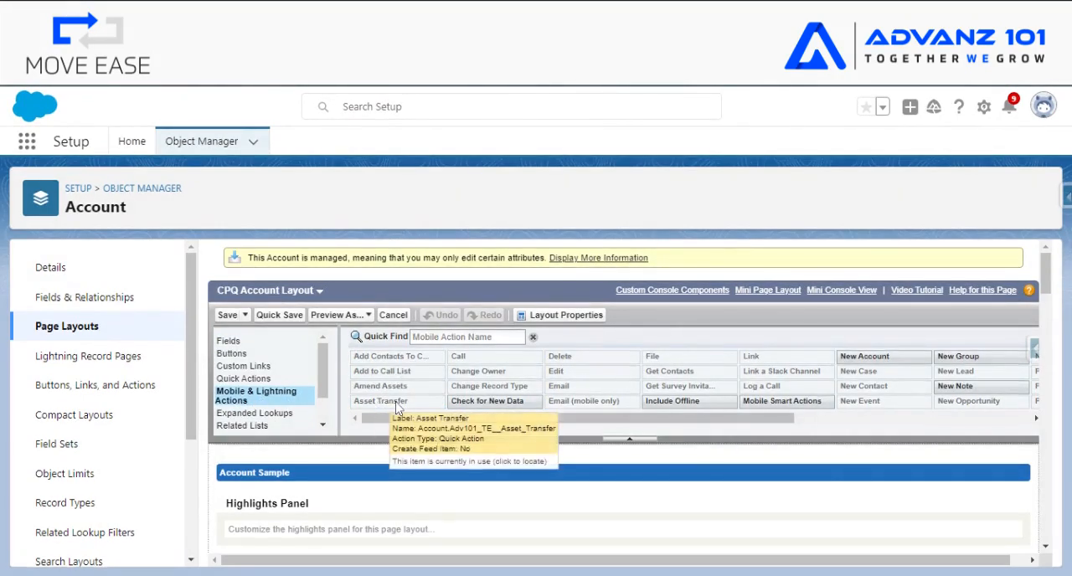
scroll(397, 447, down, 1)
scroll(397, 446, down, 1)
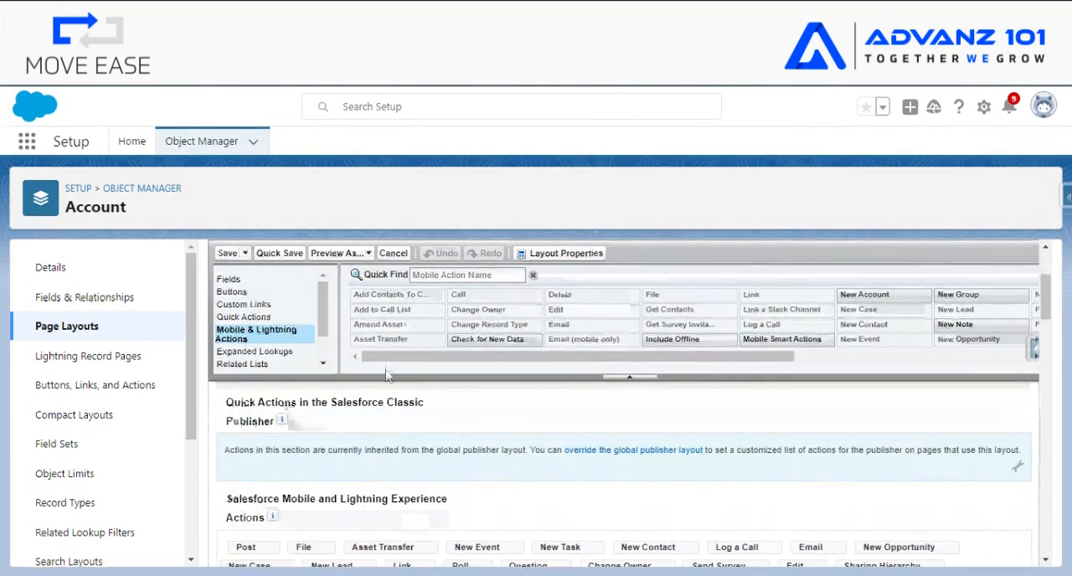
click(228, 254)
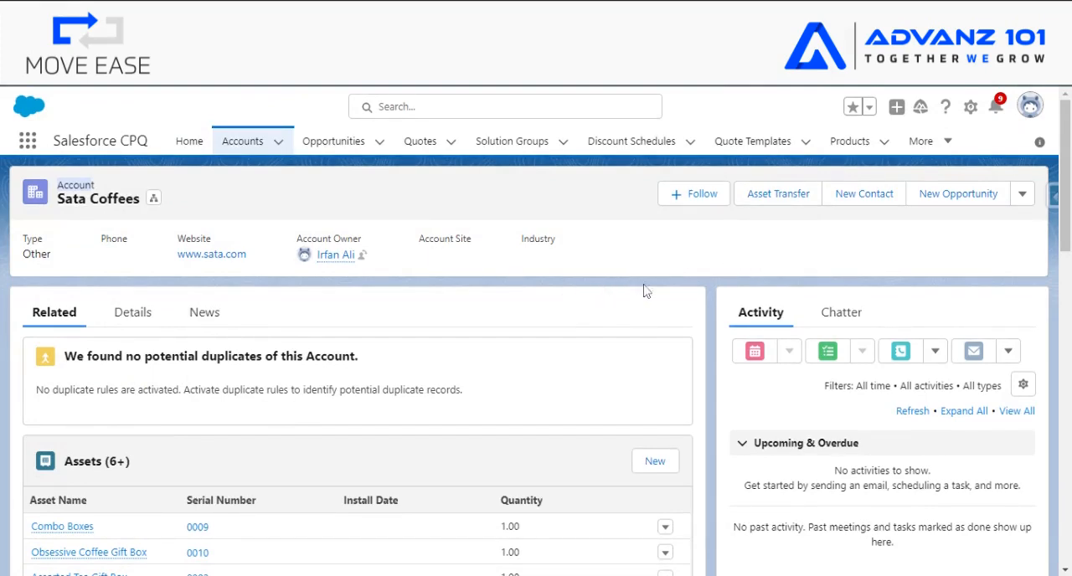
- Start an Asset Transfer from the Sata Coffees account and browse the pages of its asset list, returning to page 1
click(766, 197)
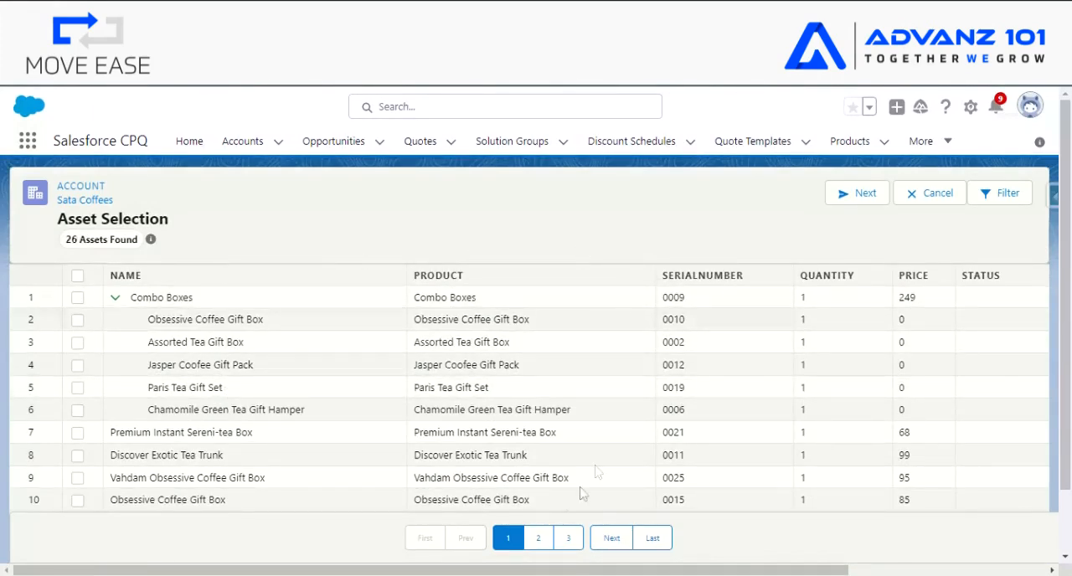
click(540, 537)
click(567, 539)
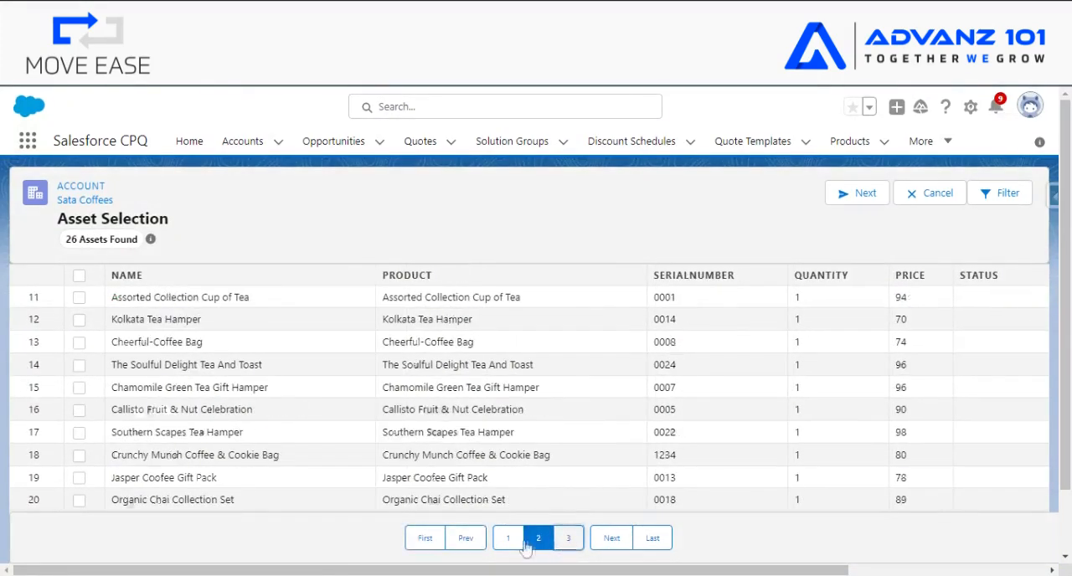
click(509, 540)
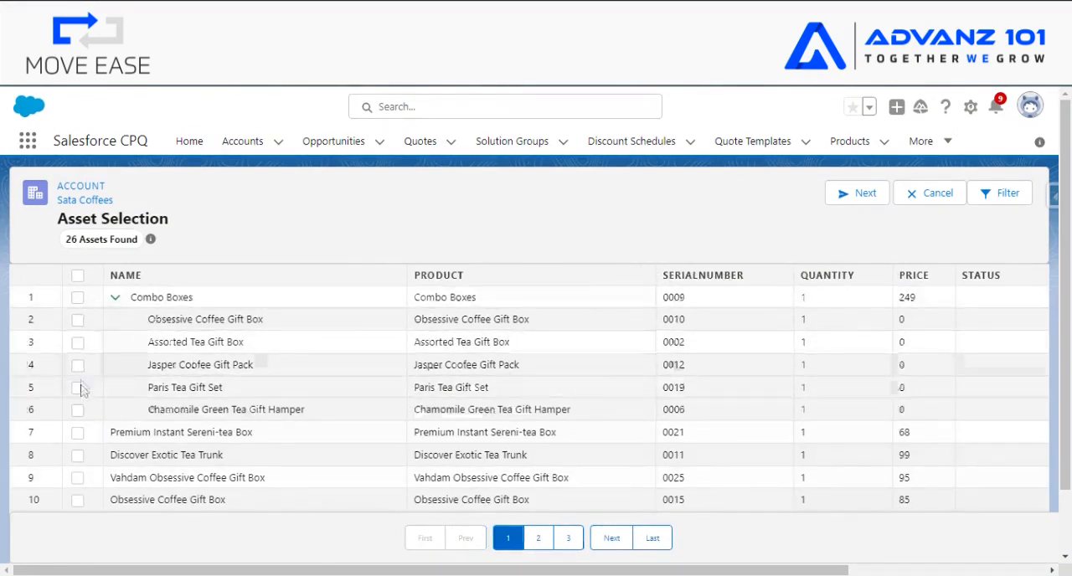
- Select the Combo Boxes bundle together with its related products for the transfer
click(77, 297)
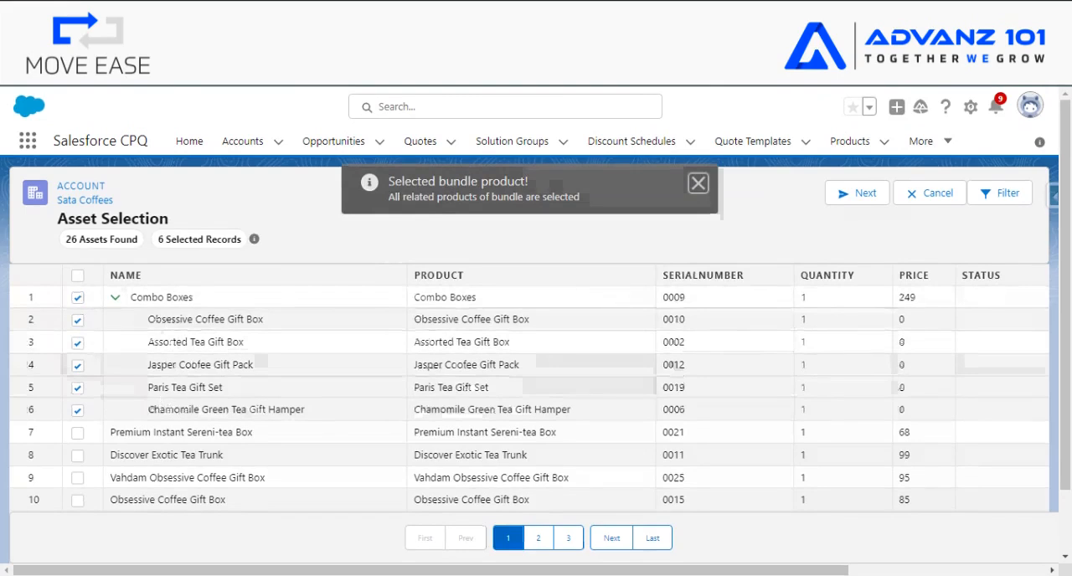
drag(133, 298, 226, 299)
click(347, 237)
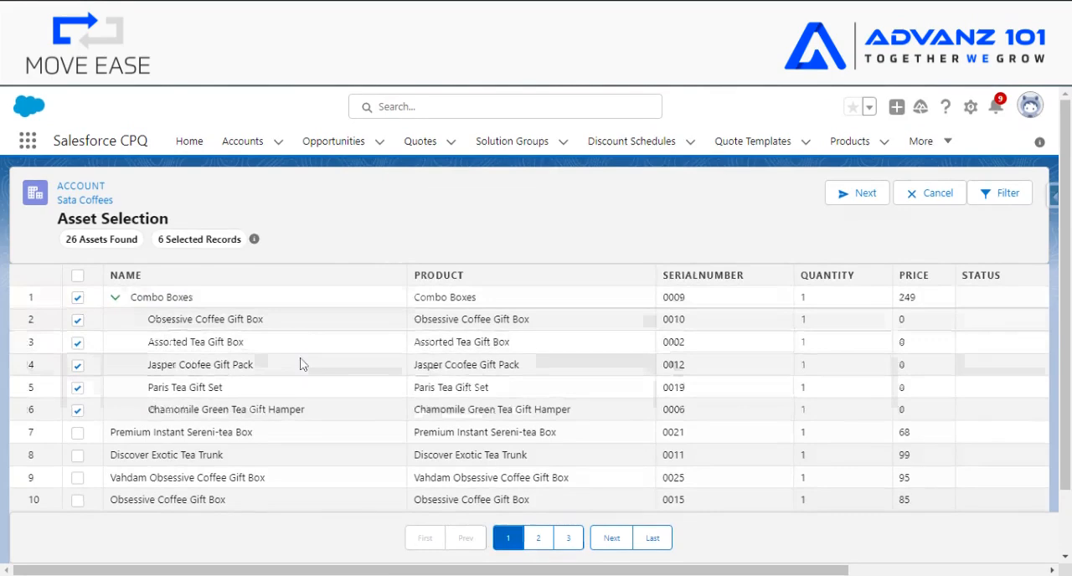
- Filter the asset list by asset names containing "tea"
click(1009, 201)
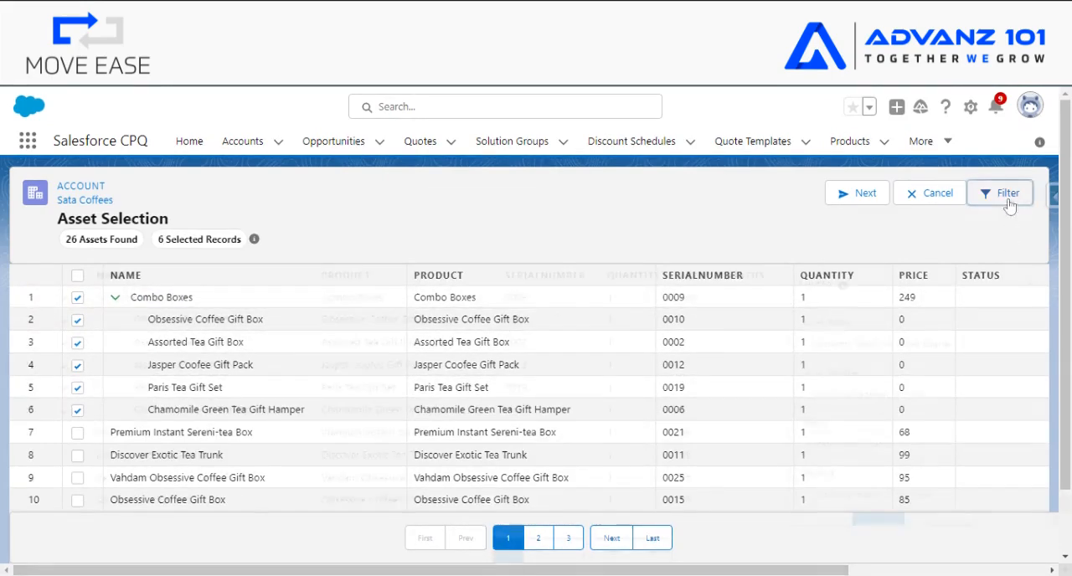
click(866, 337)
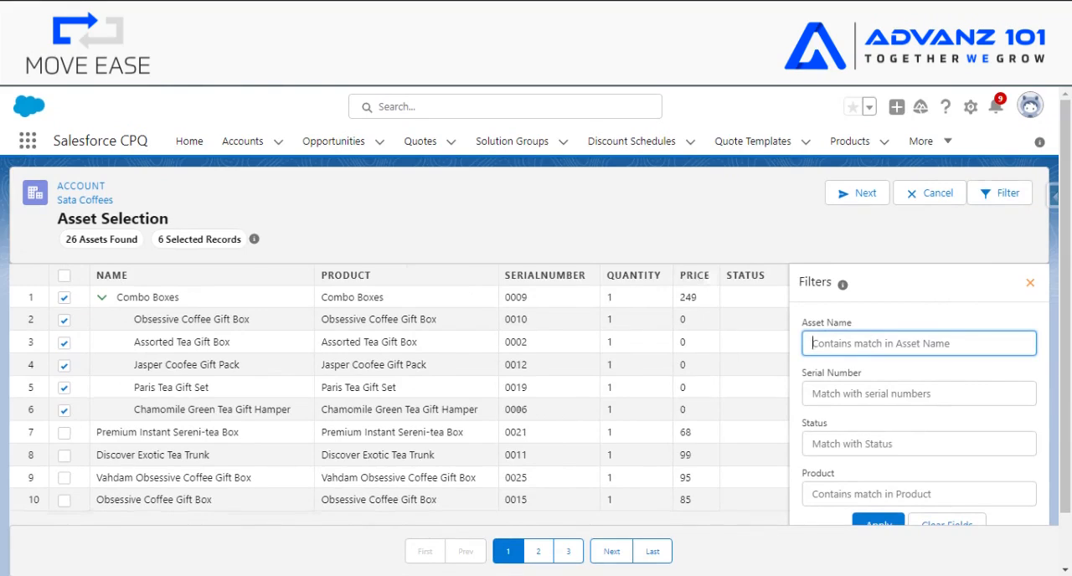
text(tea)
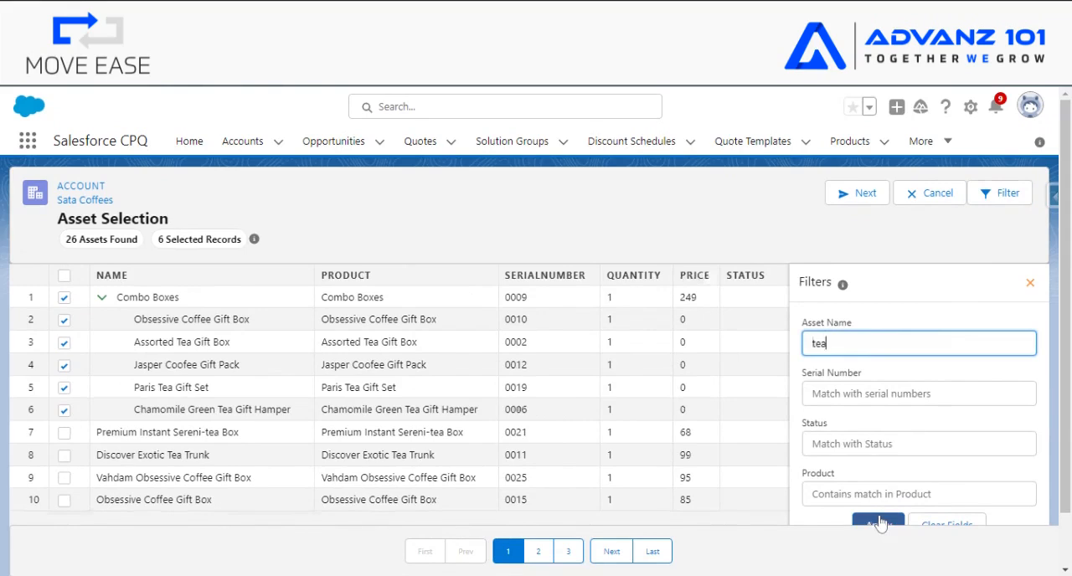
click(878, 521)
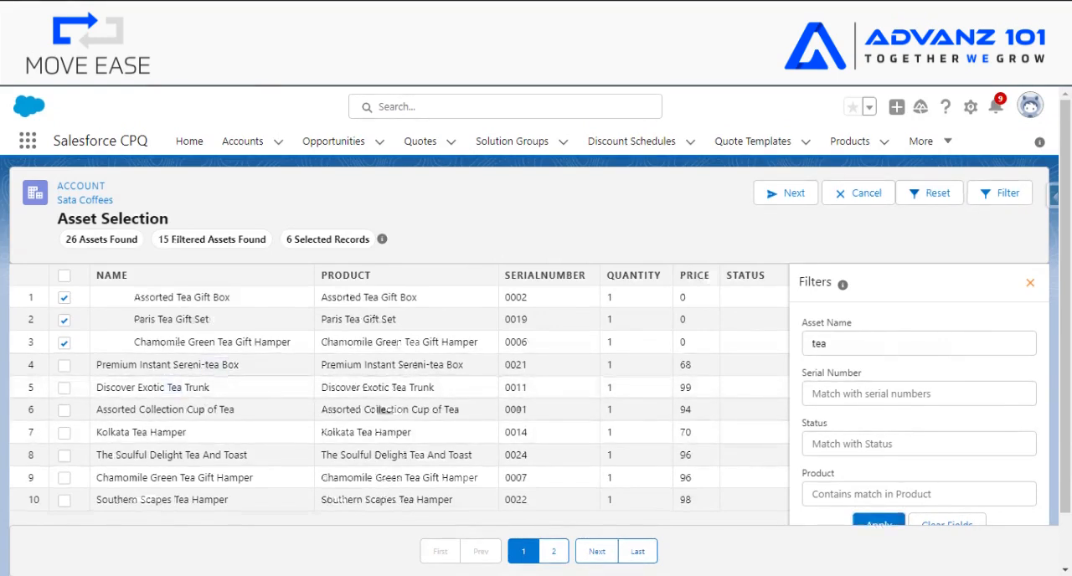
- Select the six filtered assets from Premium Instant Sereni-tea Box through the standalone Chamomile Green Tea Gift Hamper
click(65, 366)
click(64, 388)
click(65, 411)
click(65, 433)
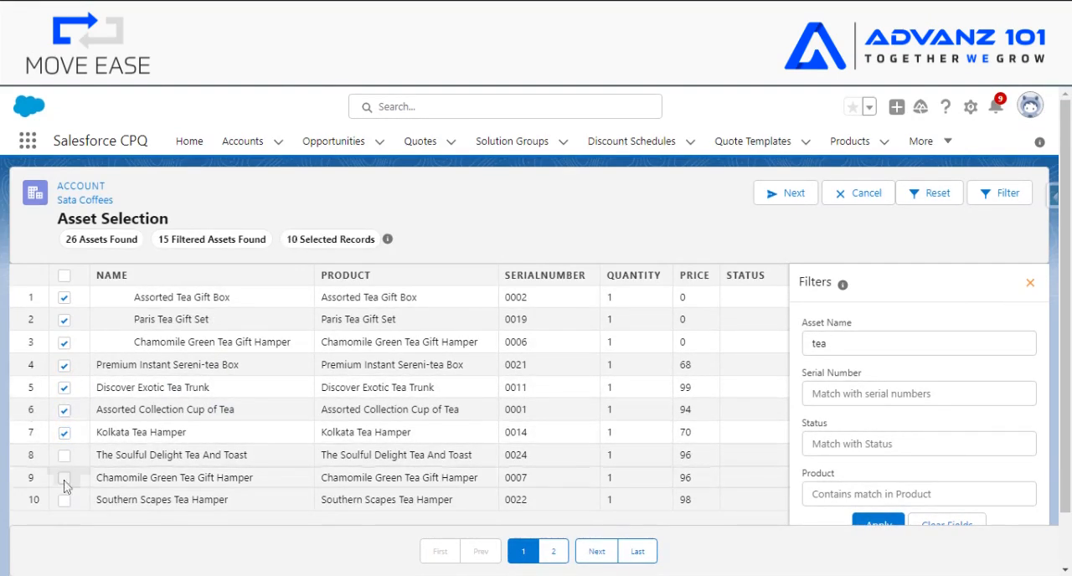
click(64, 455)
click(64, 478)
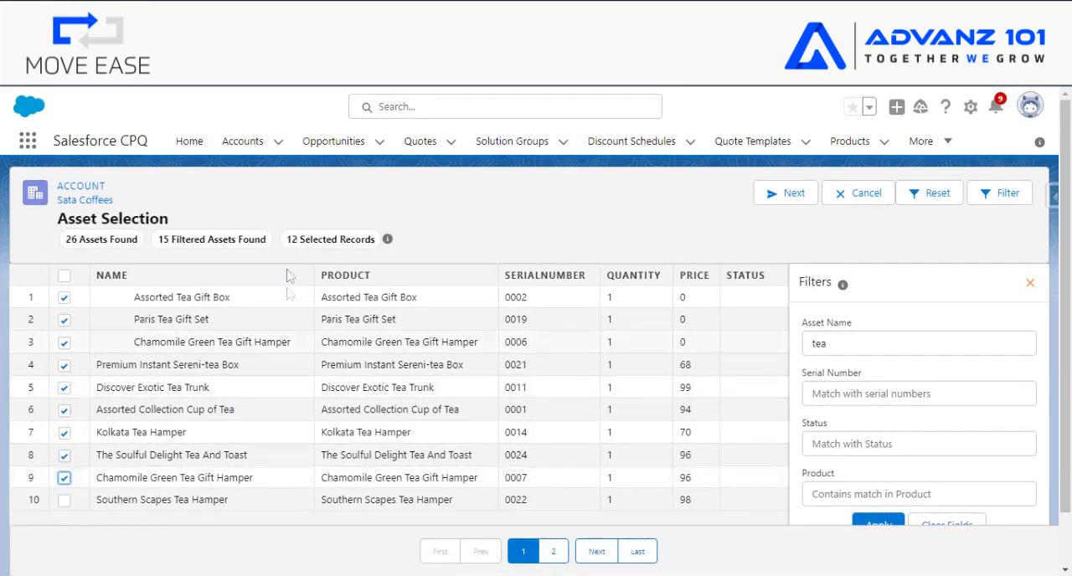
drag(287, 239, 319, 241)
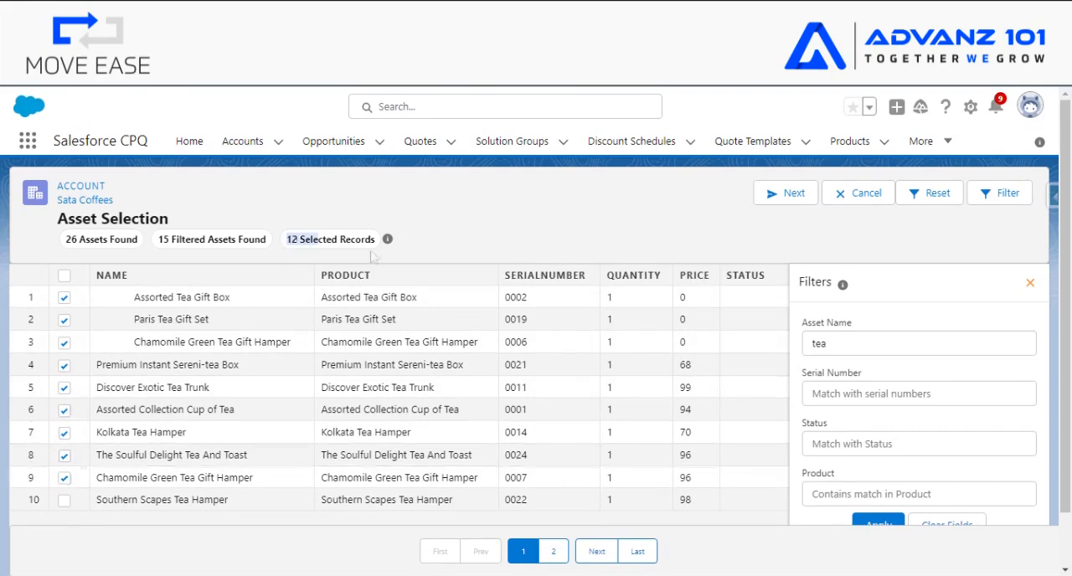
- Proceed to the account details and set A101 Coffee as the new account for the selected assets
click(785, 199)
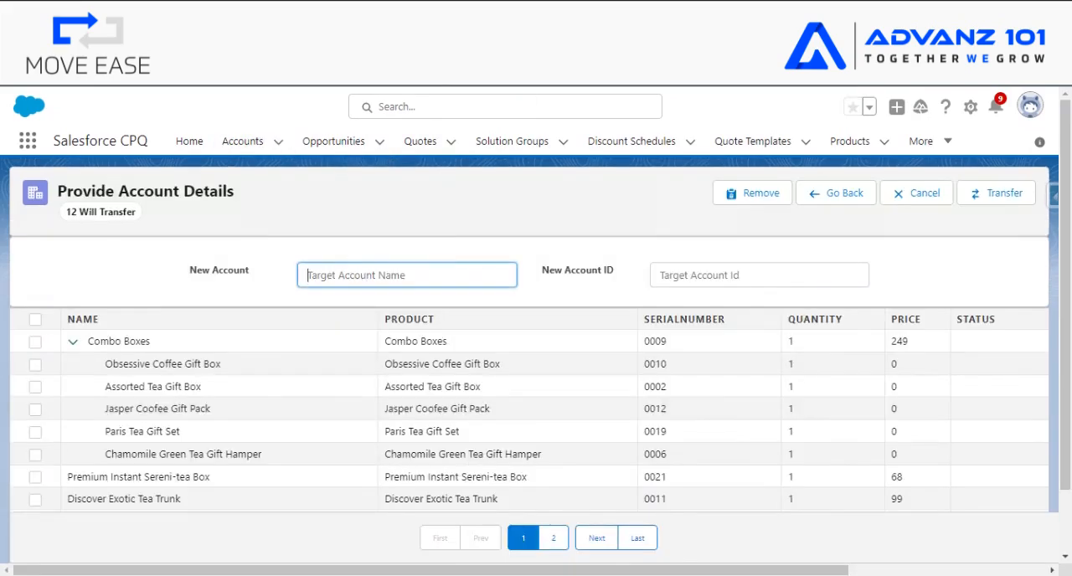
text(1)
key(BackSpace)
text(A1)
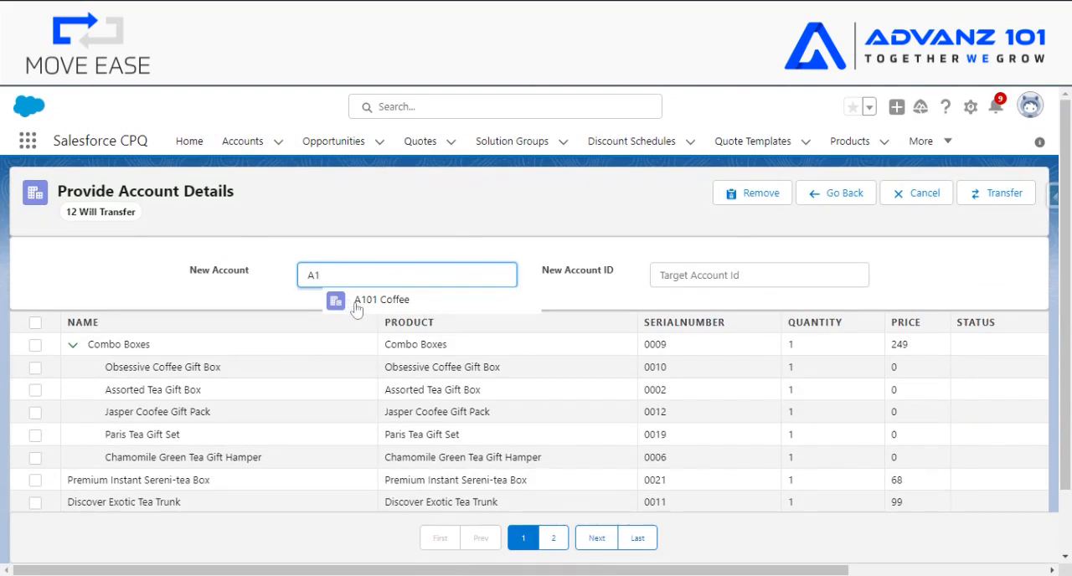
click(357, 306)
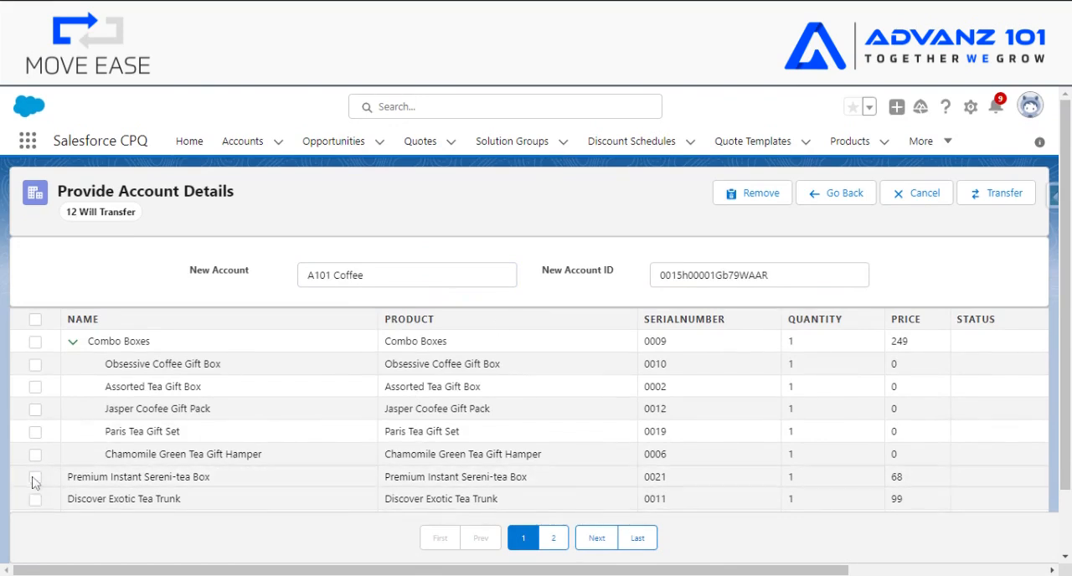
- Remove Premium Instant Sereni-tea Box and Discover Exotic Tea Trunk from the list, and transfer the remaining assets to A101 Coffee
click(35, 477)
click(33, 501)
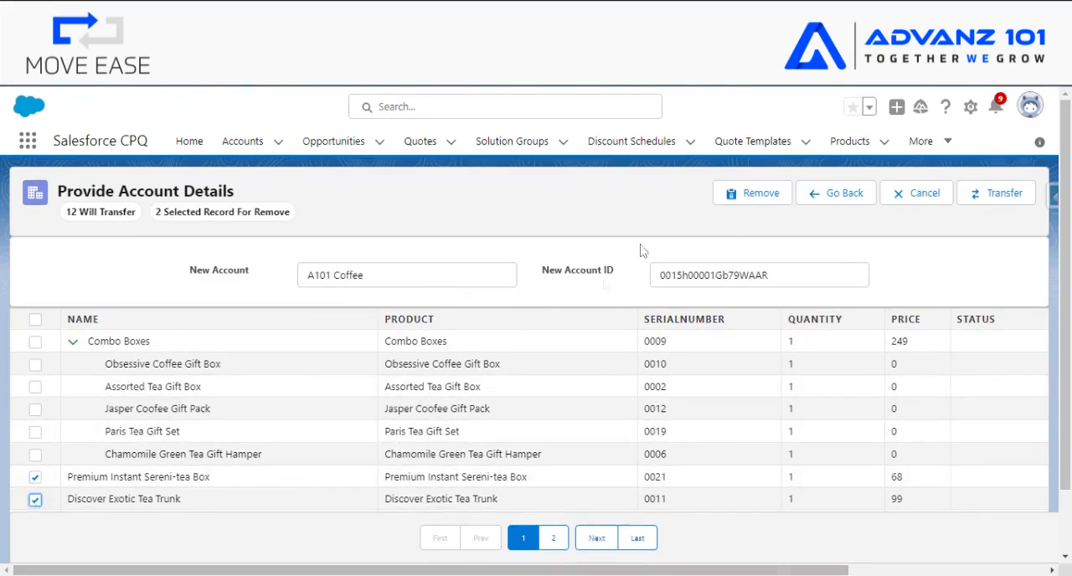
click(734, 199)
click(745, 356)
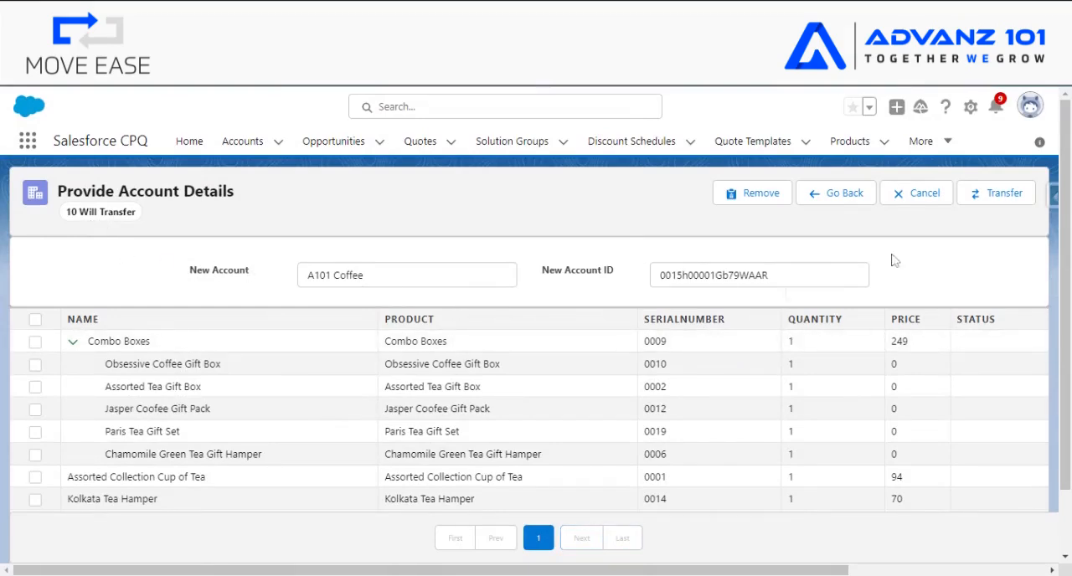
click(1000, 197)
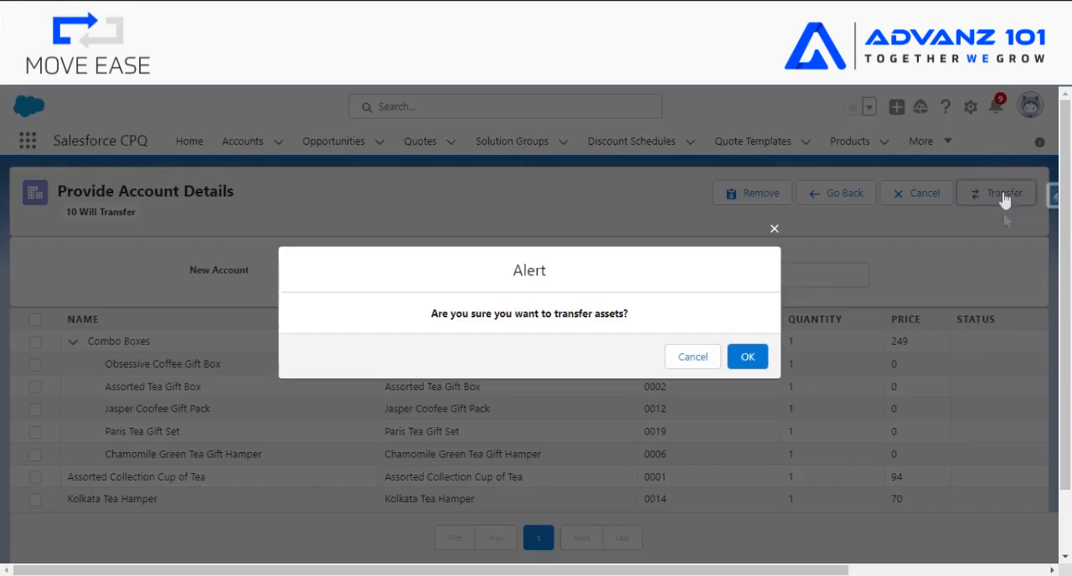
click(756, 358)
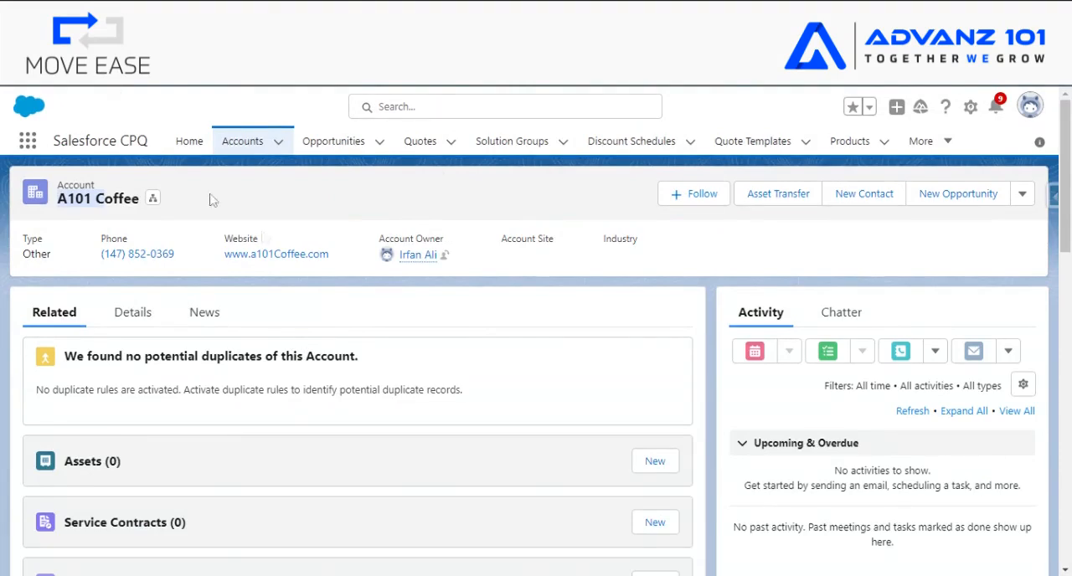
- Reload the A101 Coffee account and open the full list of its related assets to check the transfer
key(F5)
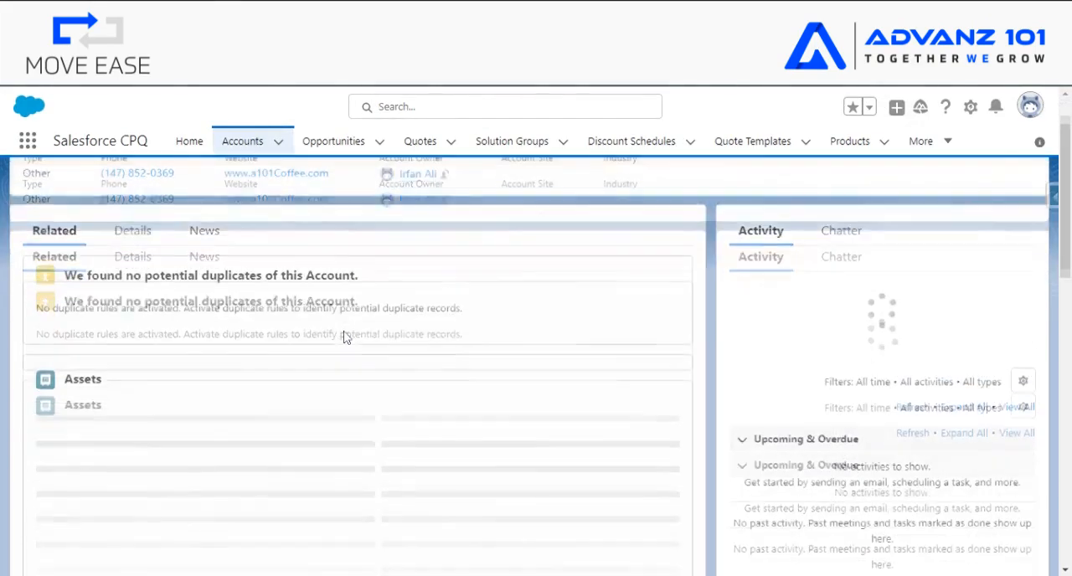
scroll(347, 337, down, 5)
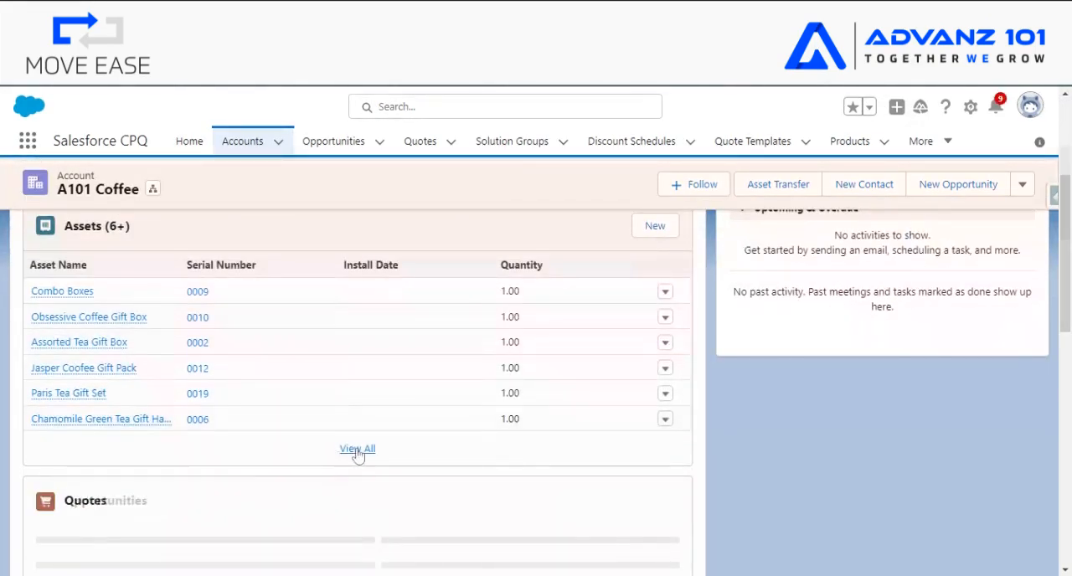
click(355, 449)
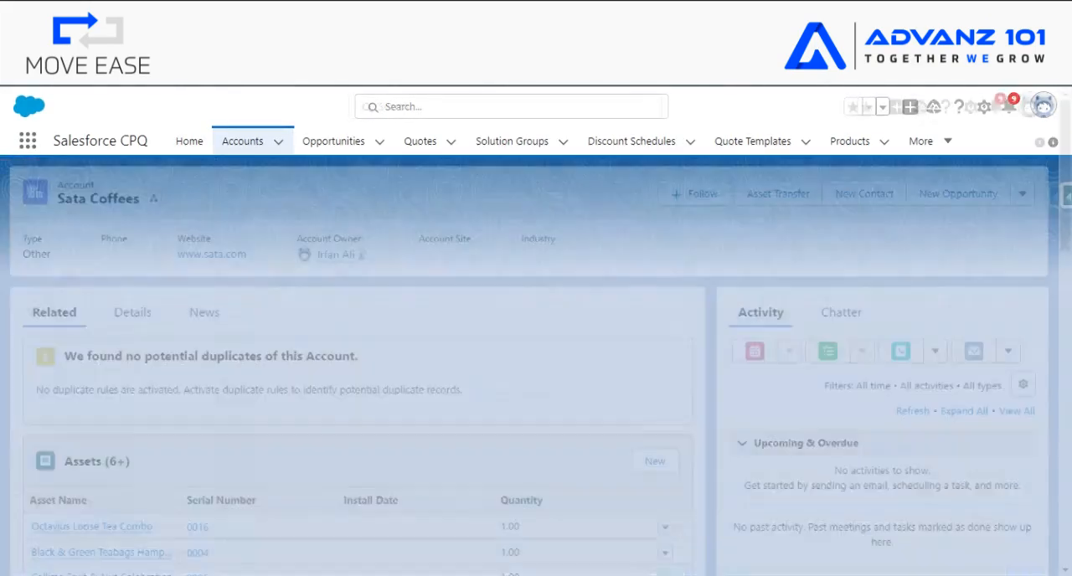